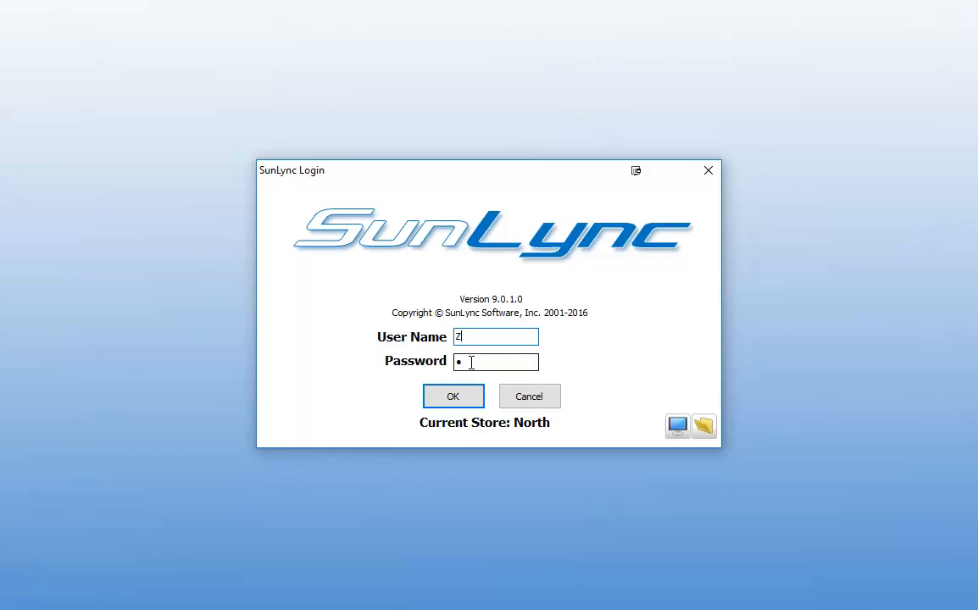
# - Log in, open the push notification settings for employee alerts and start a new notification
pyautogui.click(472, 379)
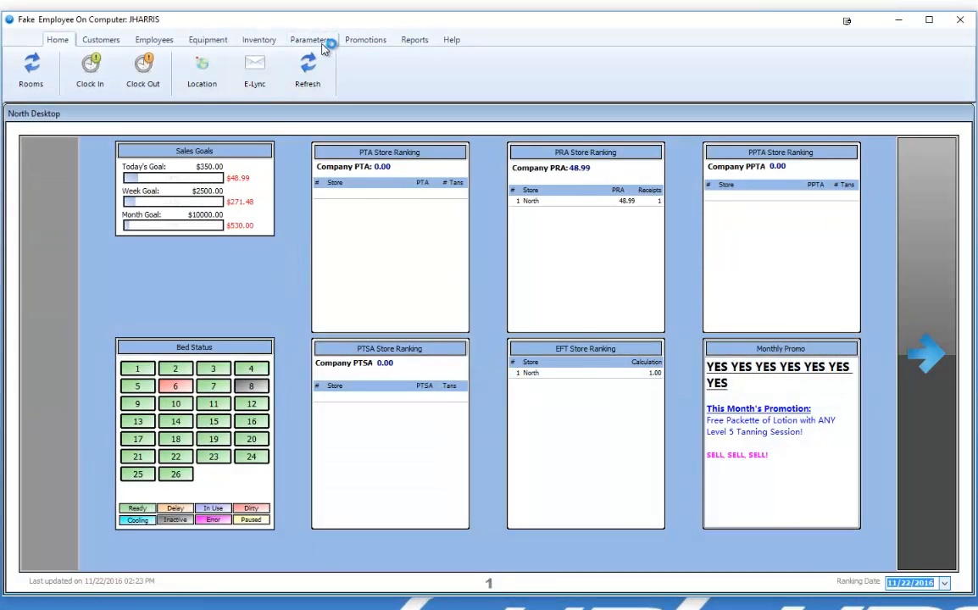
pyautogui.click(318, 41)
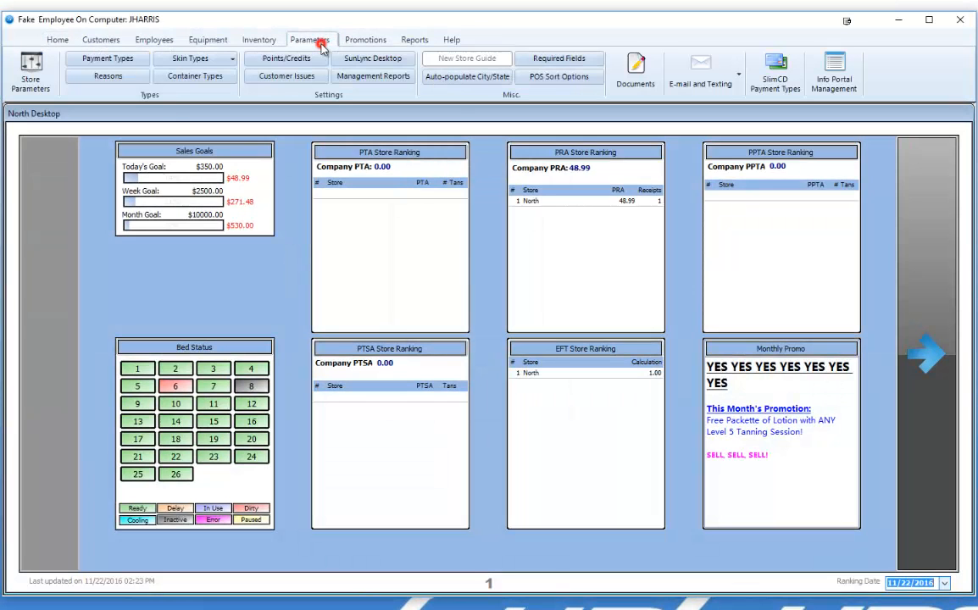
pyautogui.click(704, 66)
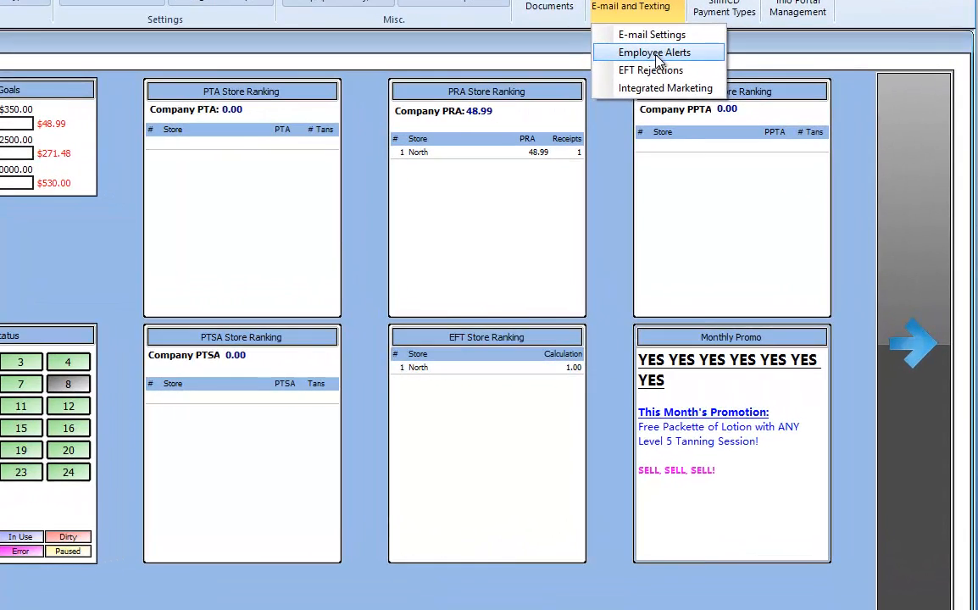
pyautogui.click(721, 123)
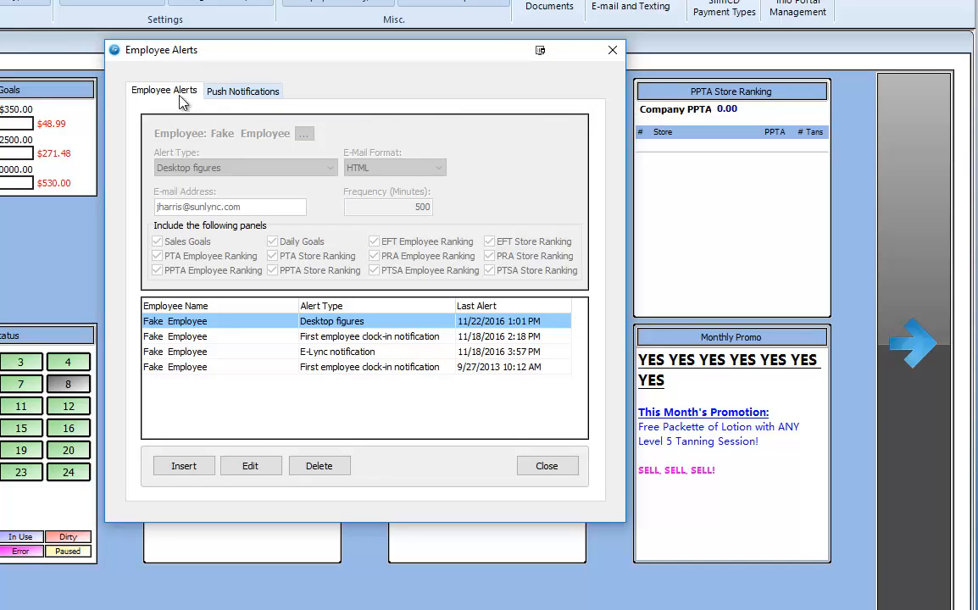
pyautogui.click(251, 96)
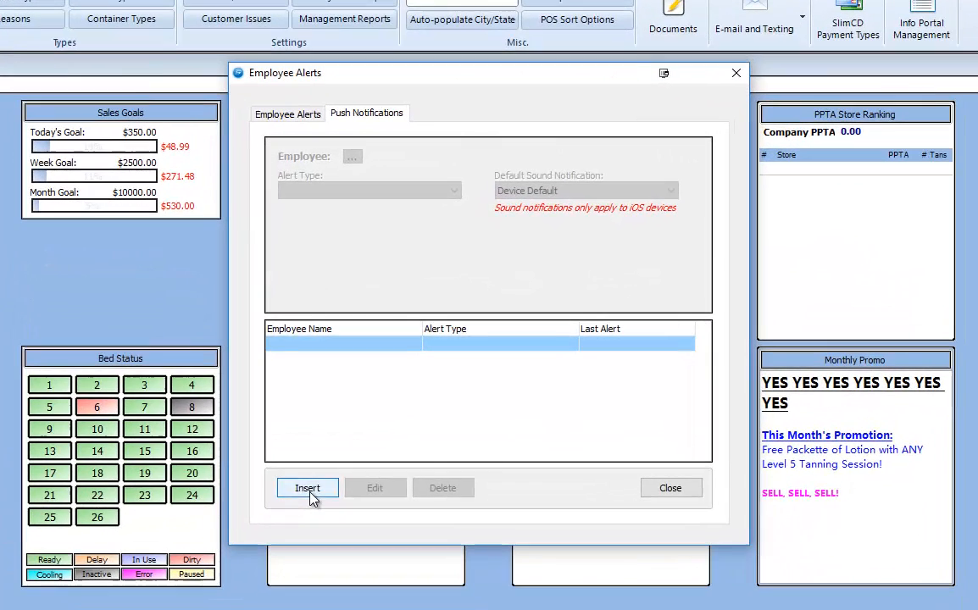
pyautogui.click(365, 424)
# - Try to assign the first listed employee to the new push notification
pyautogui.click(448, 158)
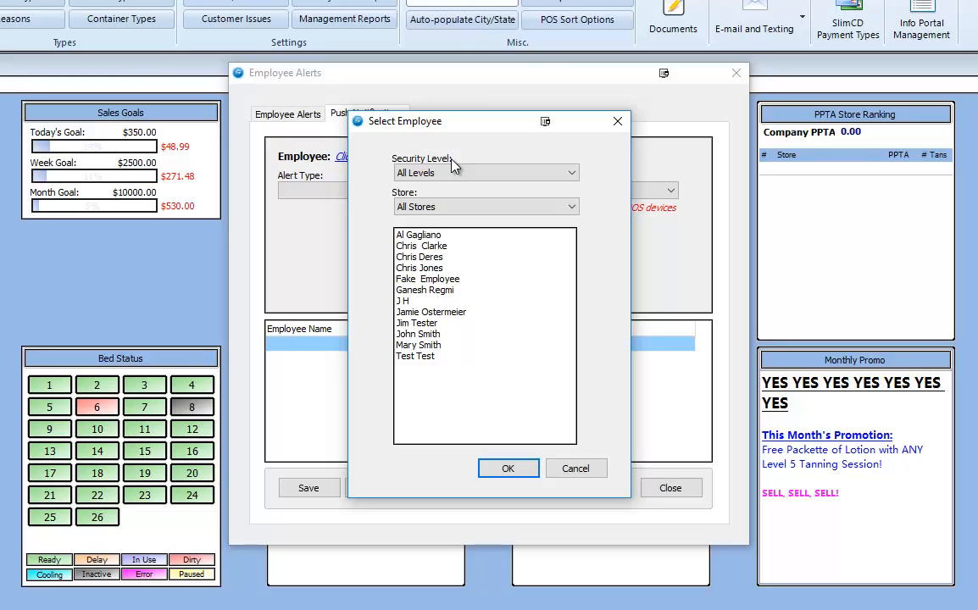
pyautogui.click(411, 236)
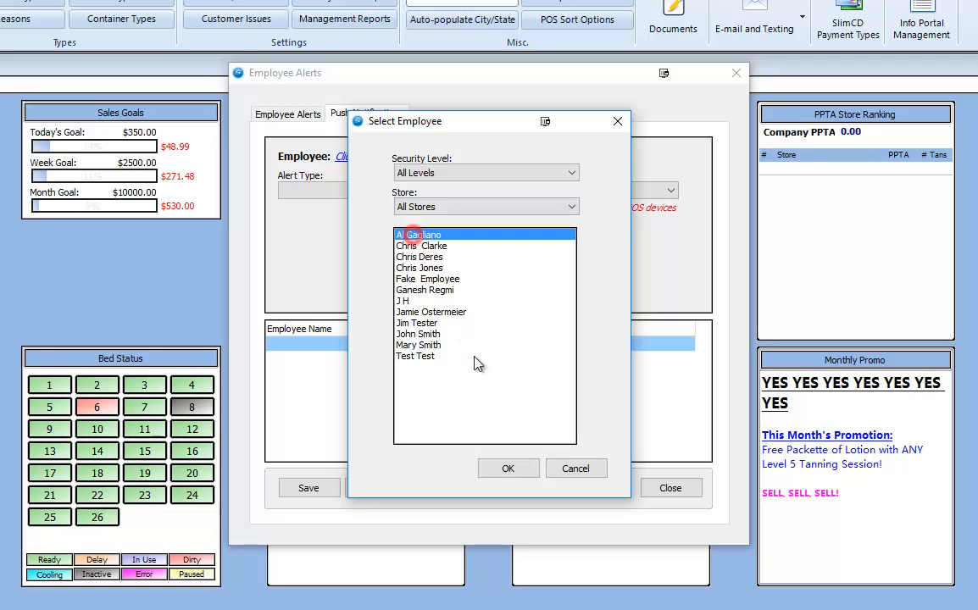
pyautogui.click(515, 472)
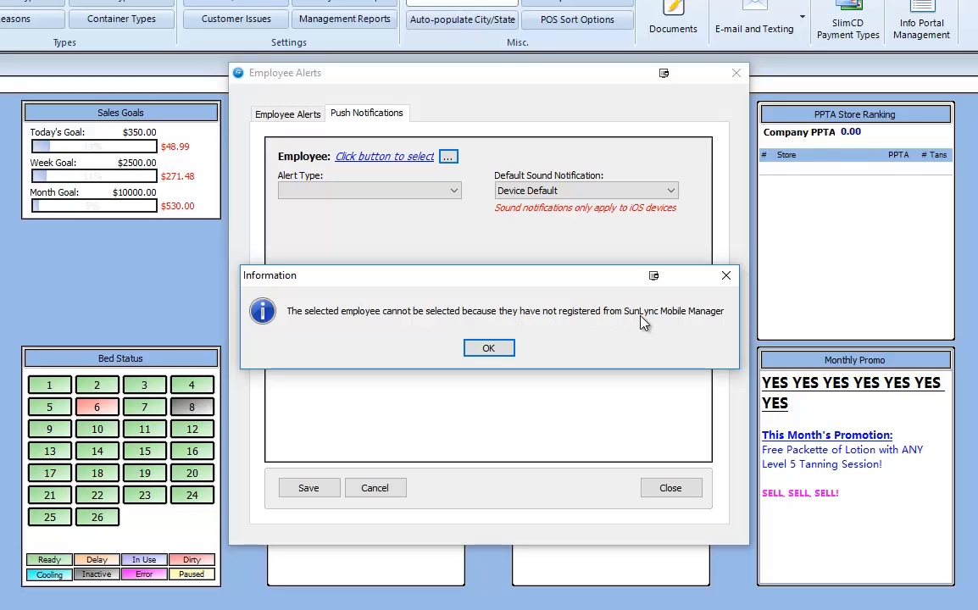
pyautogui.click(477, 347)
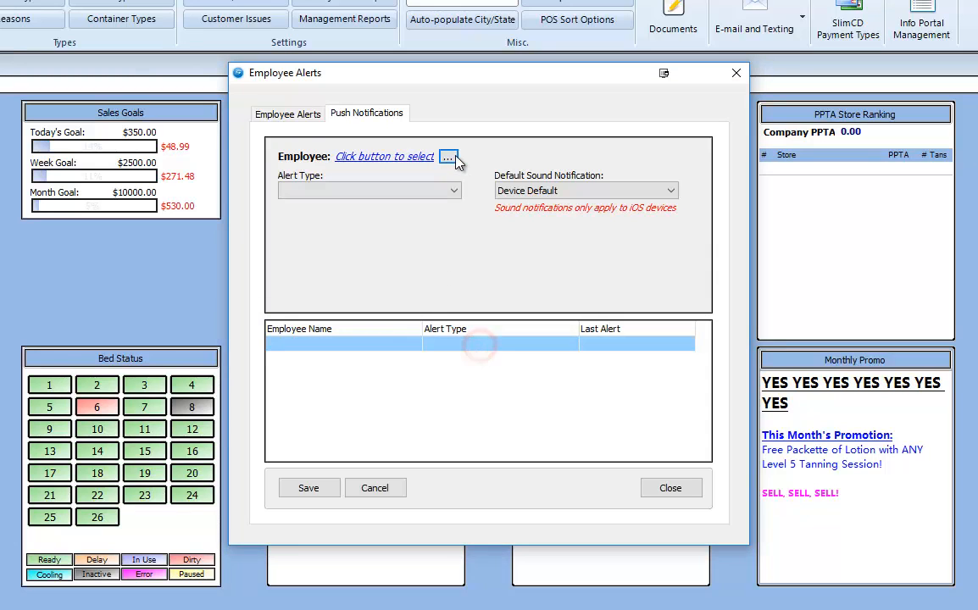
# - Assign the Fake Employee account to the new push notification
pyautogui.click(450, 158)
pyautogui.click(424, 279)
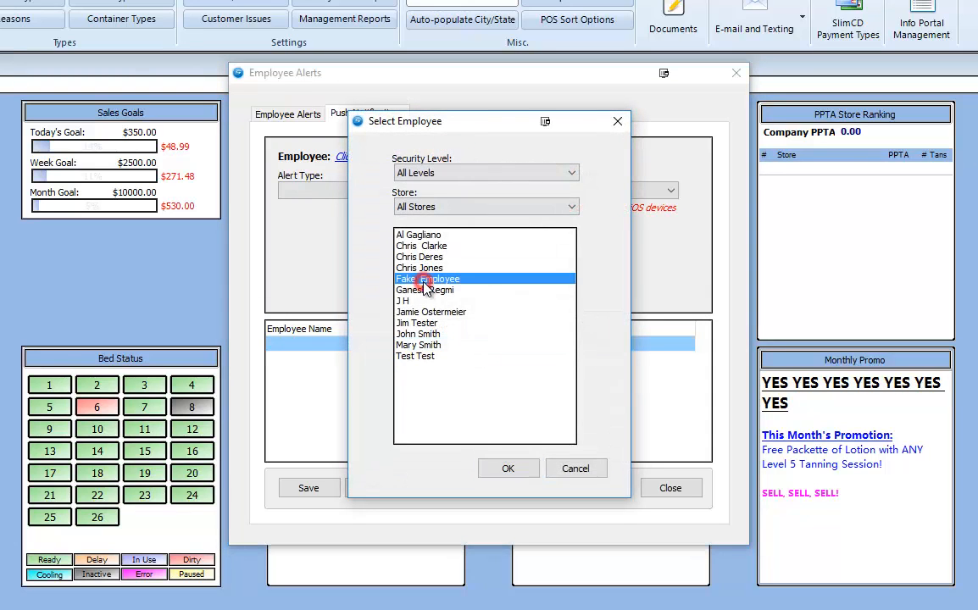
pyautogui.click(509, 469)
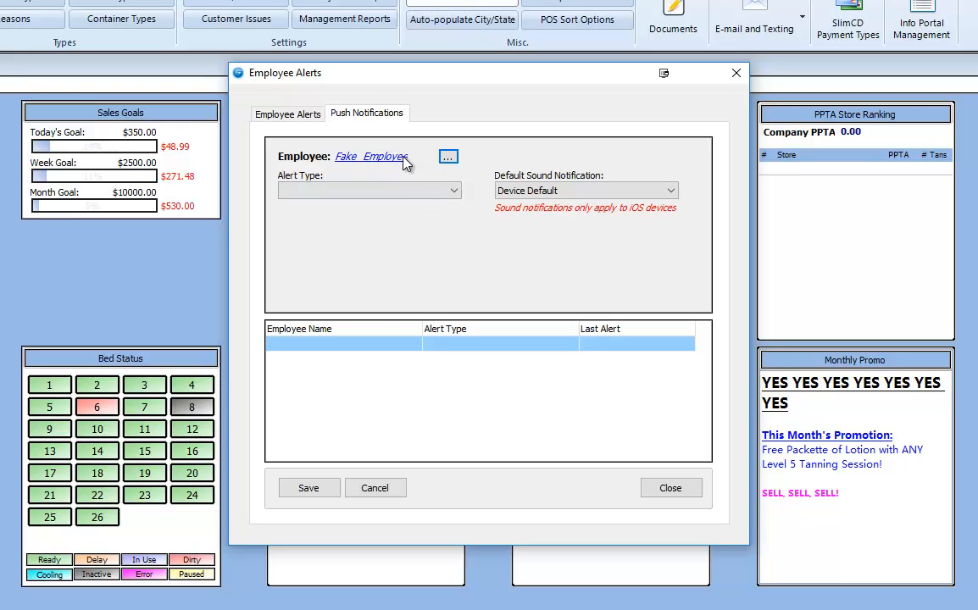
# - Set the notification's alert type to Employee Clock in\Clock out for the North store and save it
pyautogui.click(392, 192)
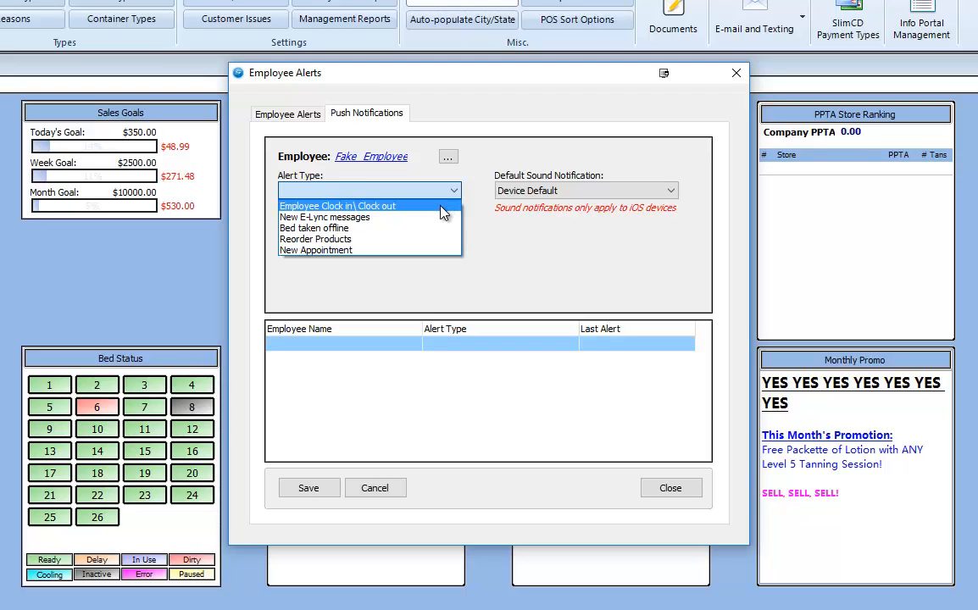
pyautogui.click(443, 212)
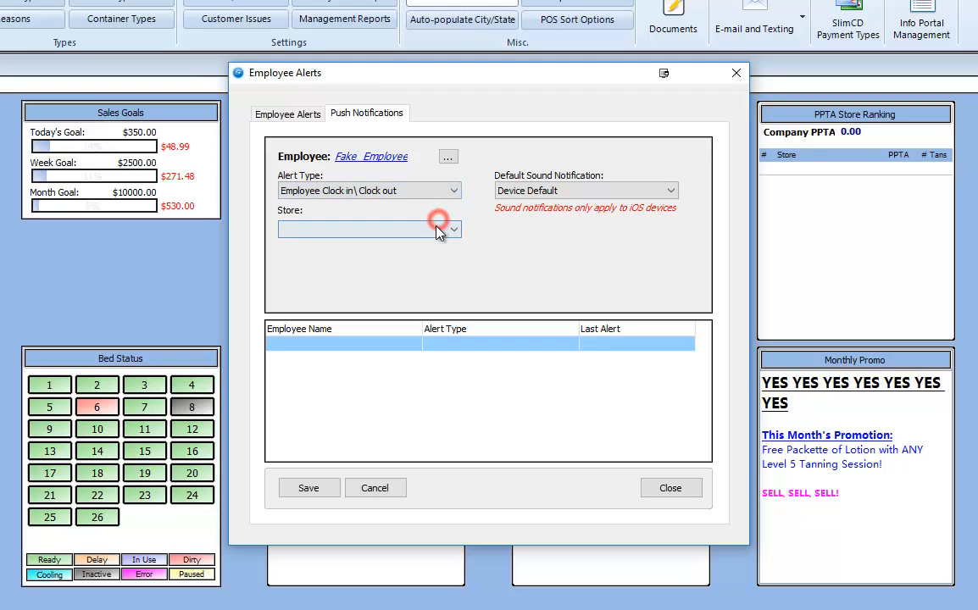
pyautogui.click(436, 225)
pyautogui.click(430, 266)
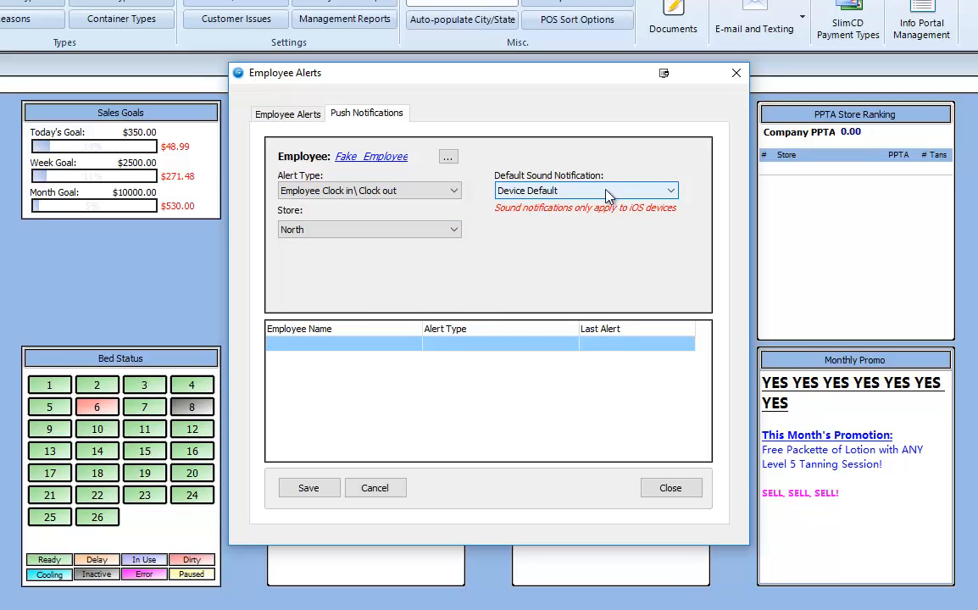
pyautogui.click(331, 491)
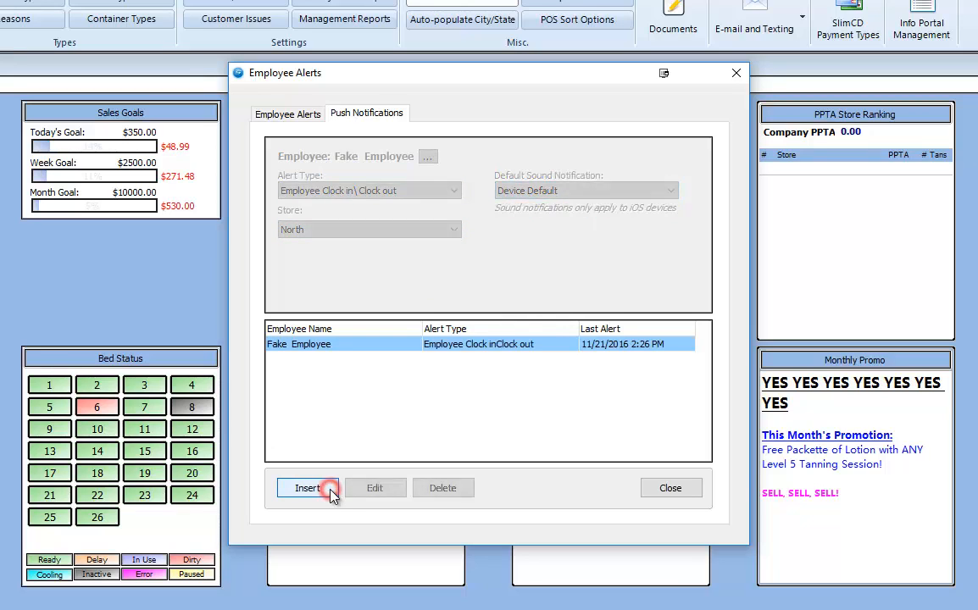
# - Start a second push notification with the alert type Bed taken offline for the North store
pyautogui.click(332, 493)
pyautogui.click(360, 192)
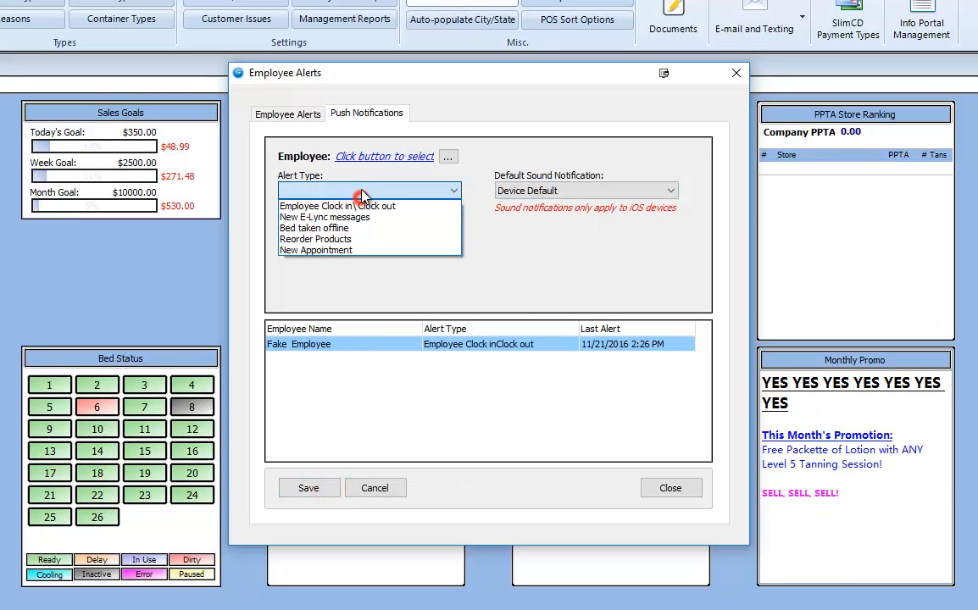
pyautogui.click(364, 228)
pyautogui.click(360, 227)
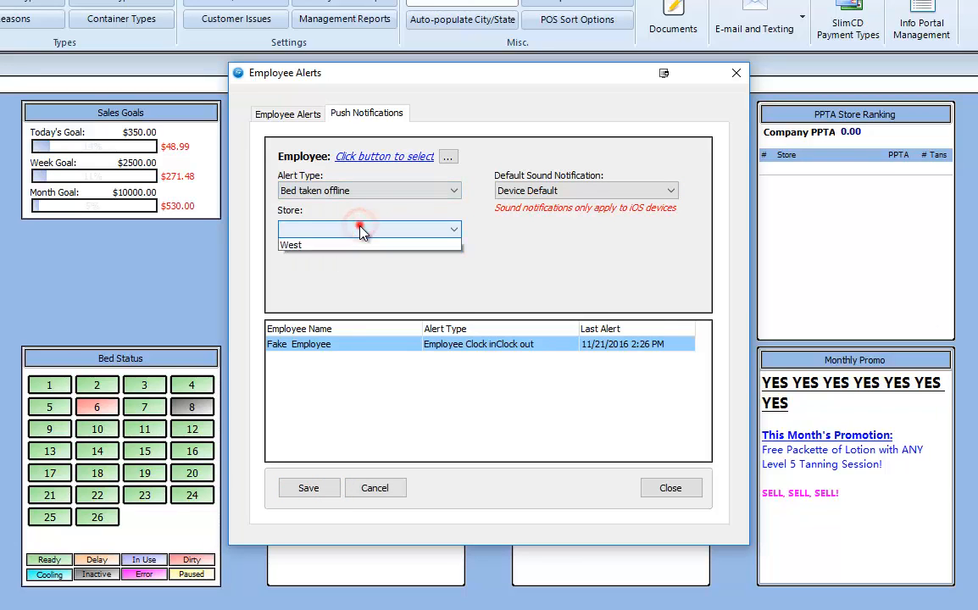
pyautogui.click(356, 267)
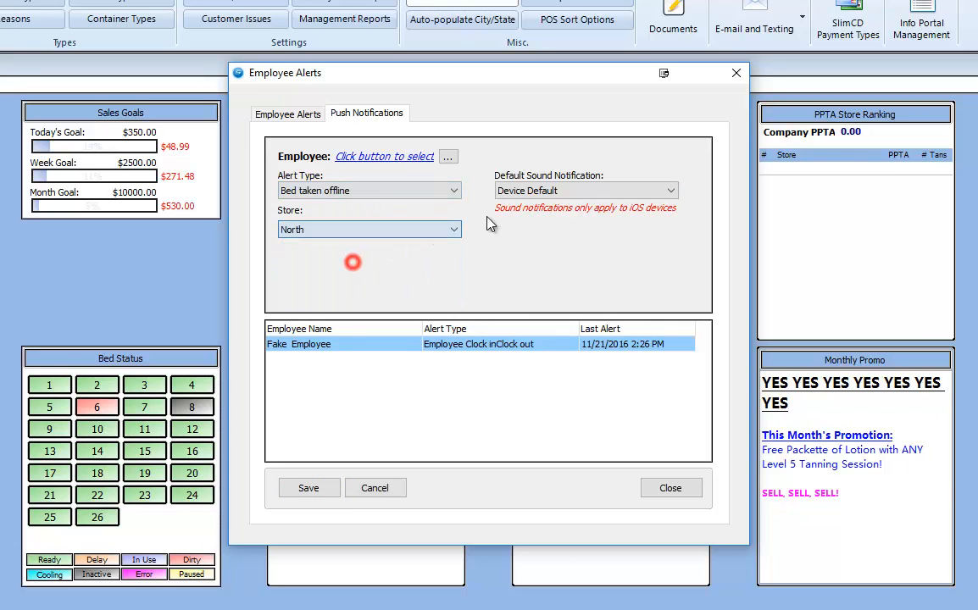
pyautogui.click(309, 490)
pyautogui.click(496, 351)
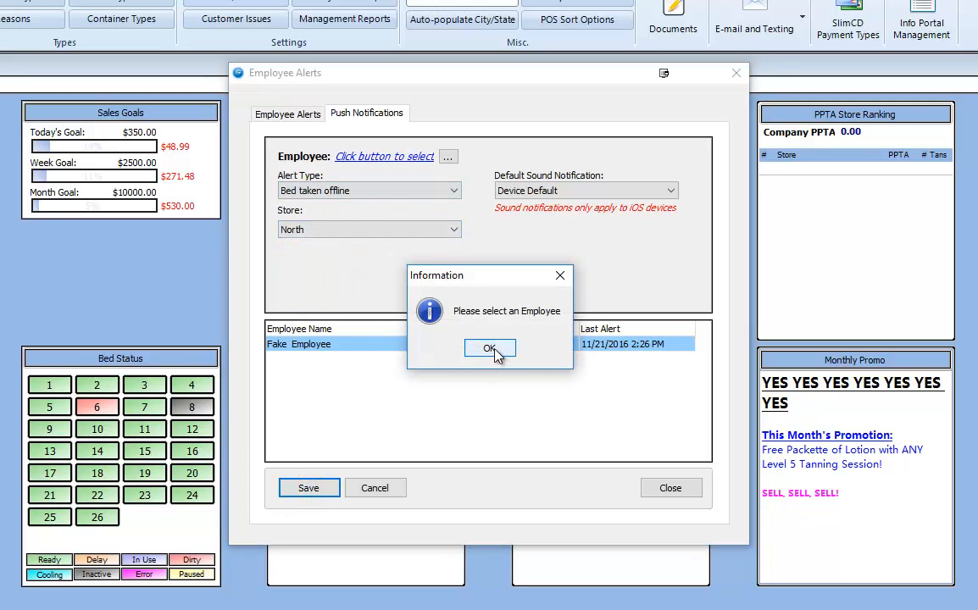
# - Assign the Fake Employee account to the Bed taken offline notification, save it and close the employee alerts window
pyautogui.click(447, 158)
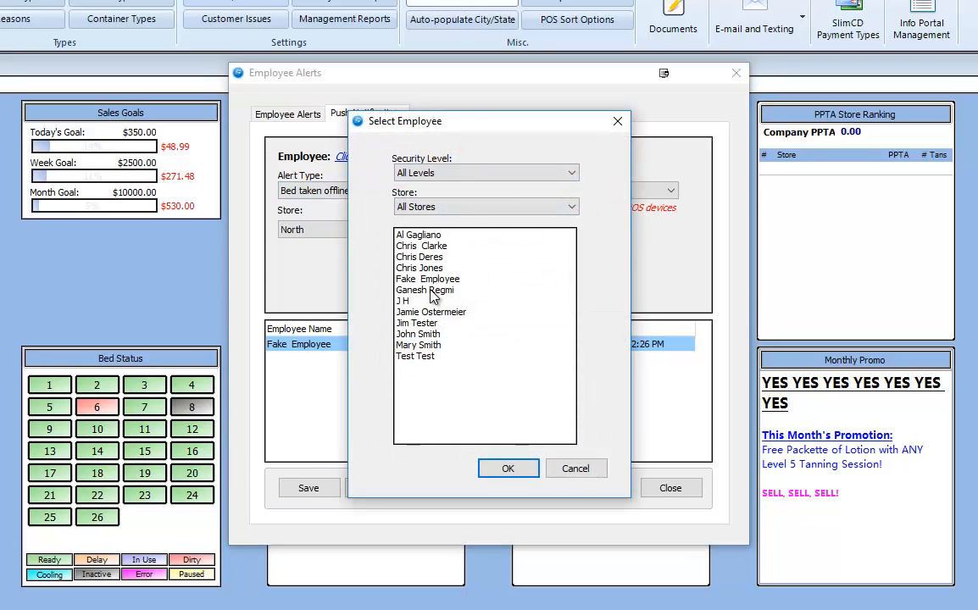
pyautogui.click(431, 280)
pyautogui.click(508, 471)
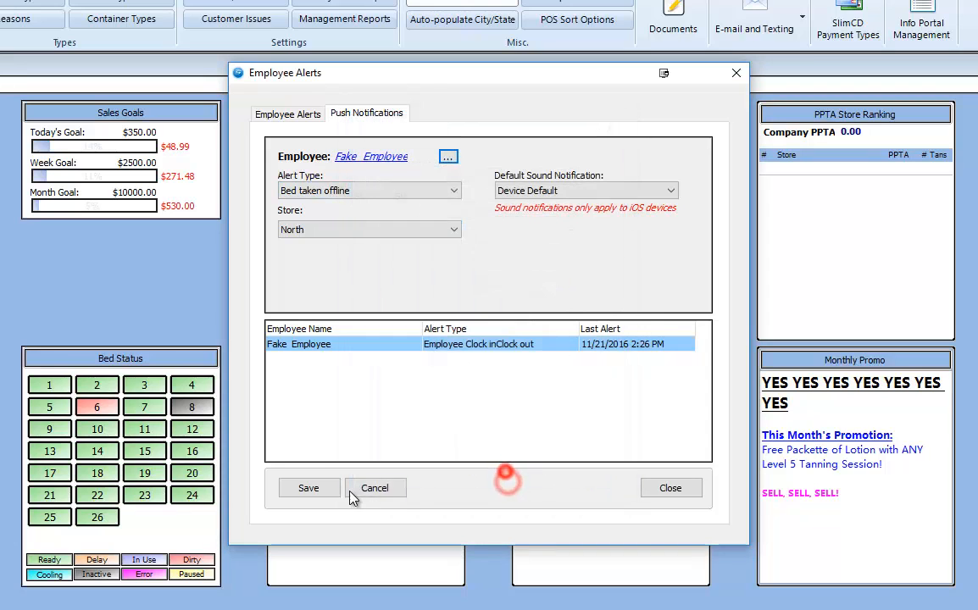
pyautogui.click(309, 490)
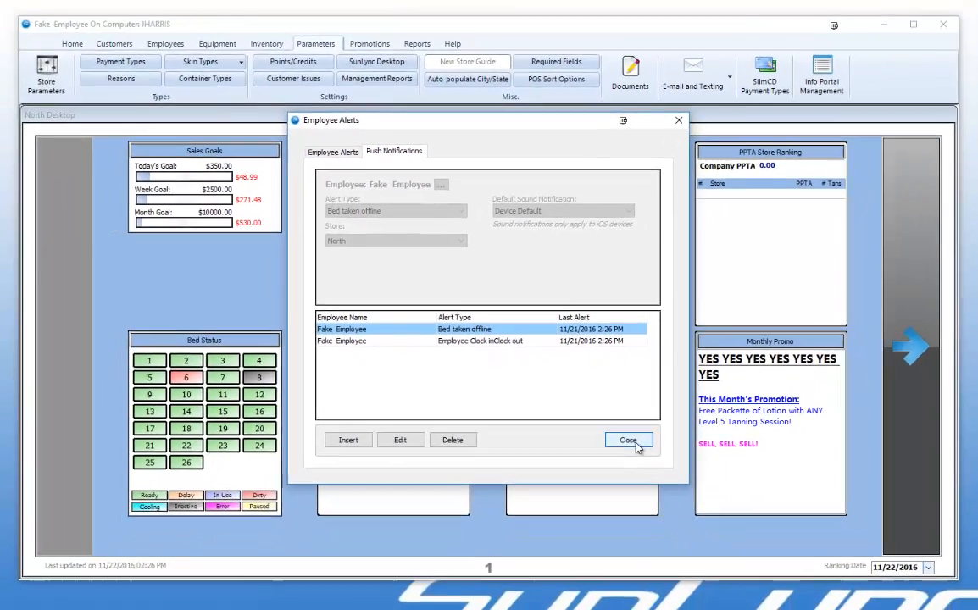
pyautogui.click(681, 496)
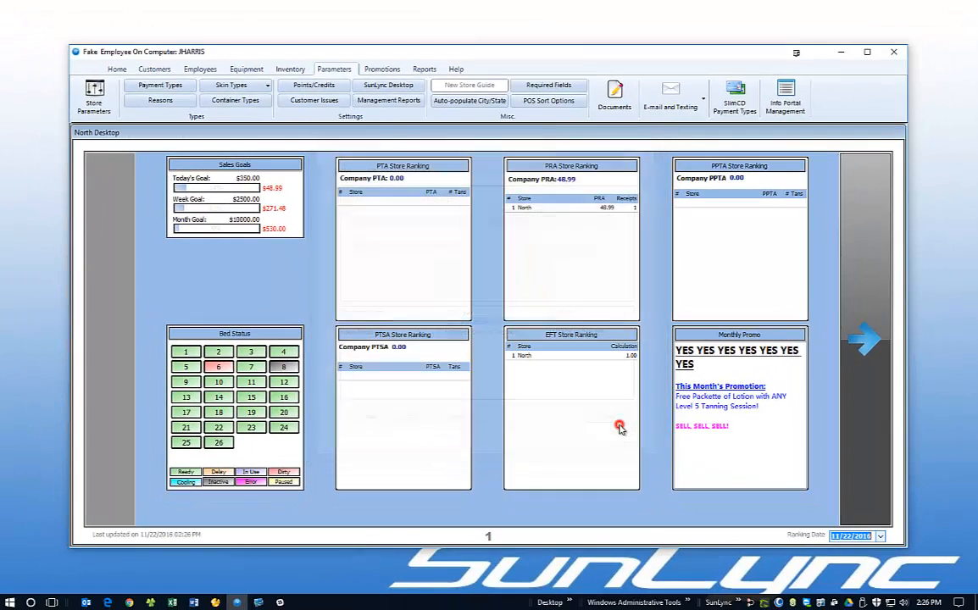
# - Open a second SunLync session and log in to the point of sale with the user name and password
pyautogui.rightClick(237, 602)
pyautogui.click(235, 549)
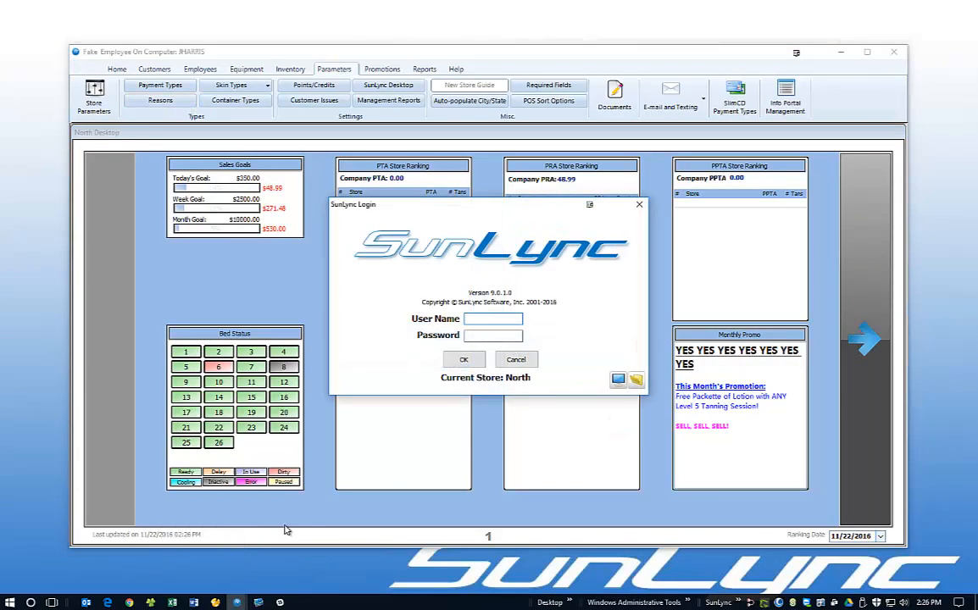
pyautogui.write('FSB')
pyautogui.press('Tab')
pyautogui.write('***')
pyautogui.press('Return')
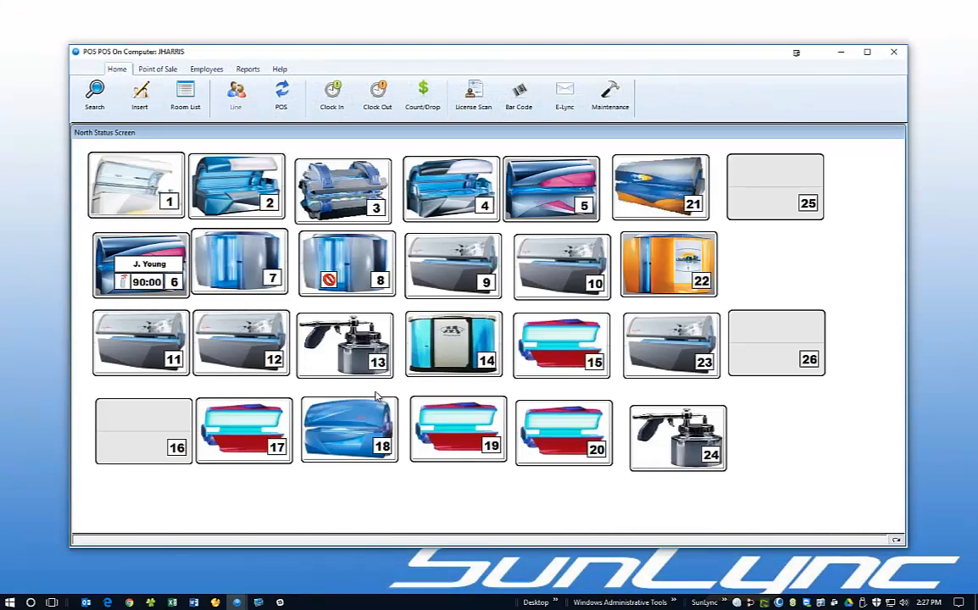
# - Open the equipment inactivation and maintenance request form for room 3, confirming the security check
pyautogui.click(325, 194)
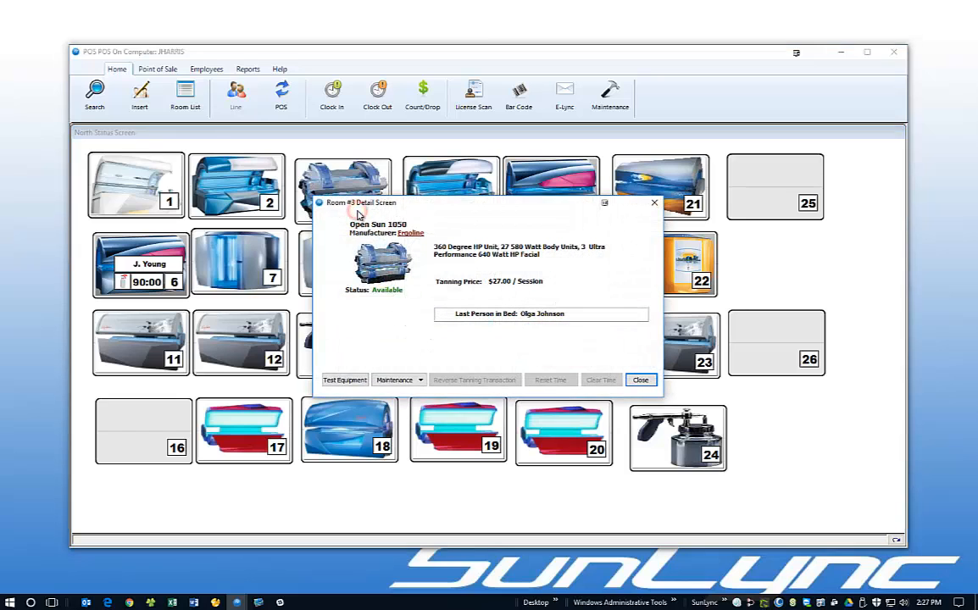
pyautogui.click(382, 382)
pyautogui.click(394, 396)
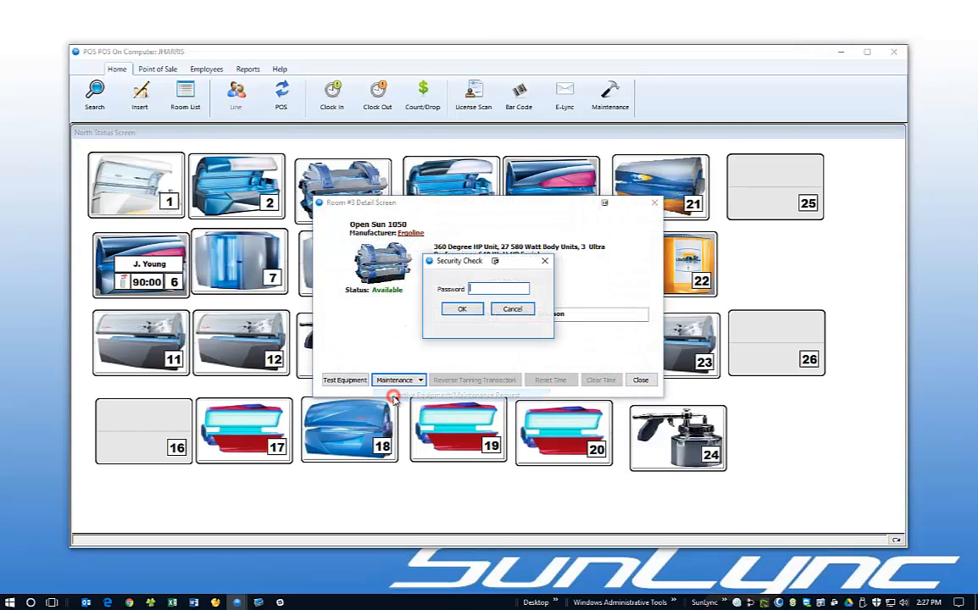
pyautogui.click(453, 310)
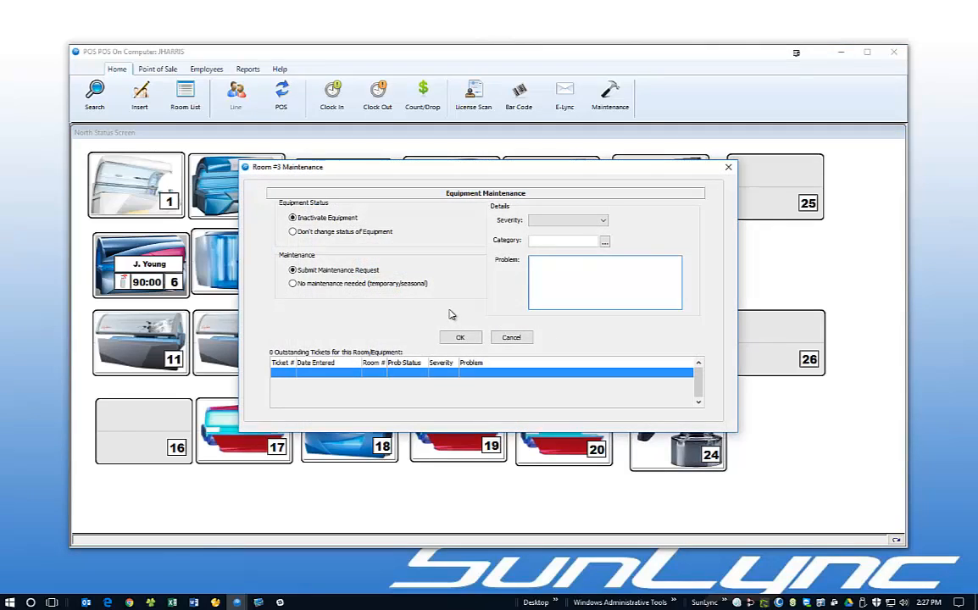
# - Inactivate the room 3 equipment with no maintenance needed (temporary/seasonal) and the reason "Test"
pyautogui.click(377, 289)
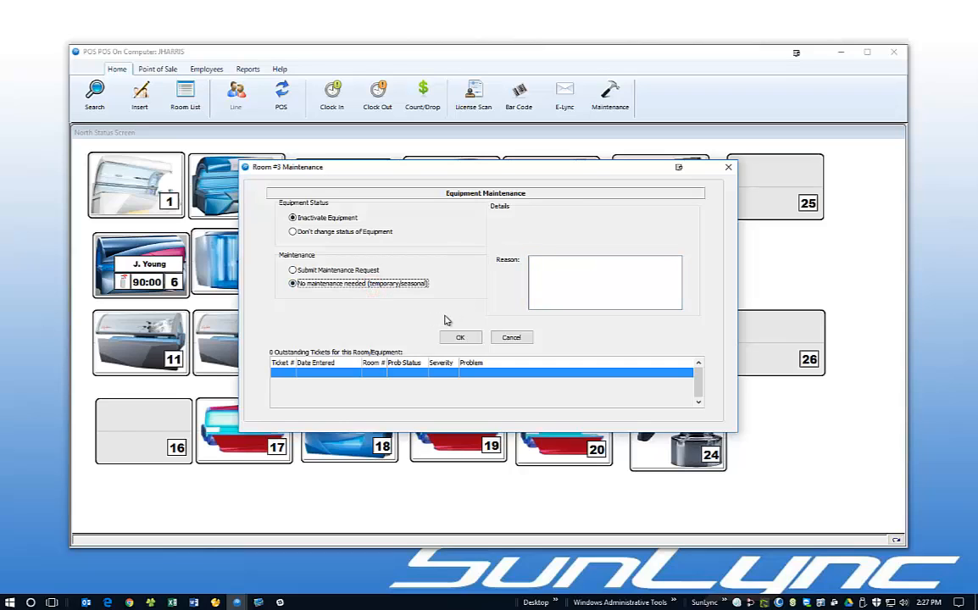
pyautogui.click(550, 279)
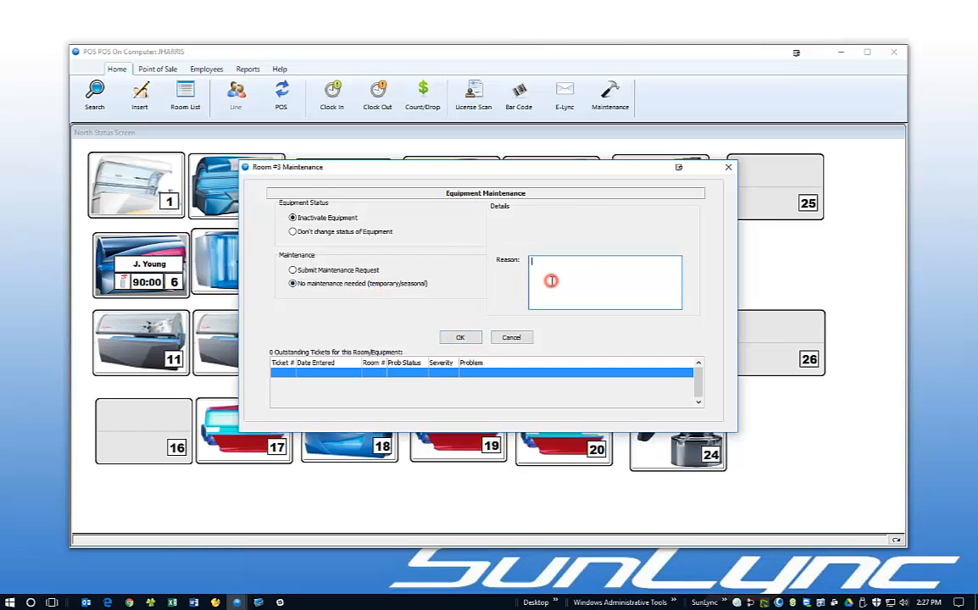
pyautogui.write('Test')
pyautogui.click(461, 338)
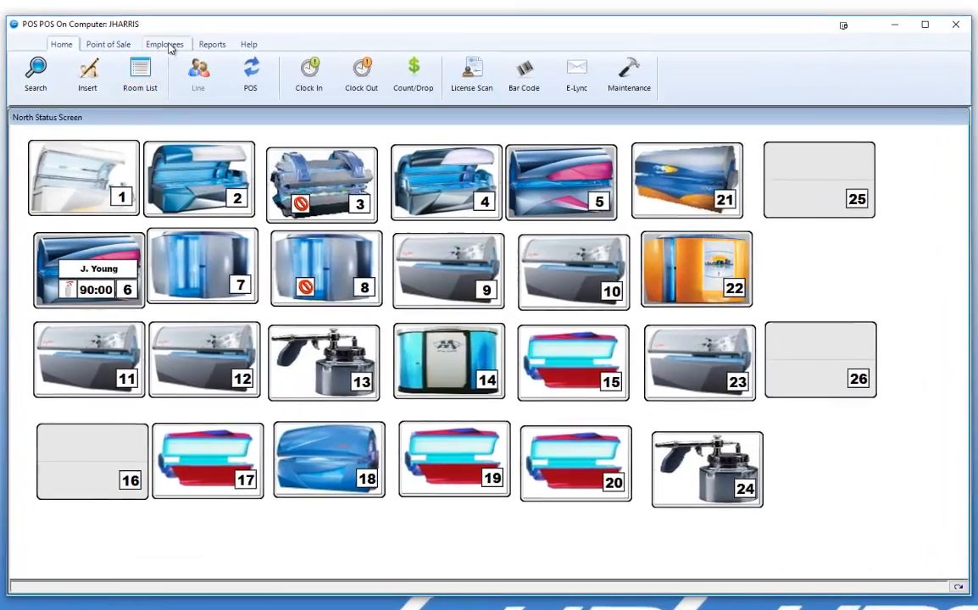
# - Log in to E-Lync messaging as the clocked-in Fake Employee account
pyautogui.click(206, 69)
pyautogui.click(190, 98)
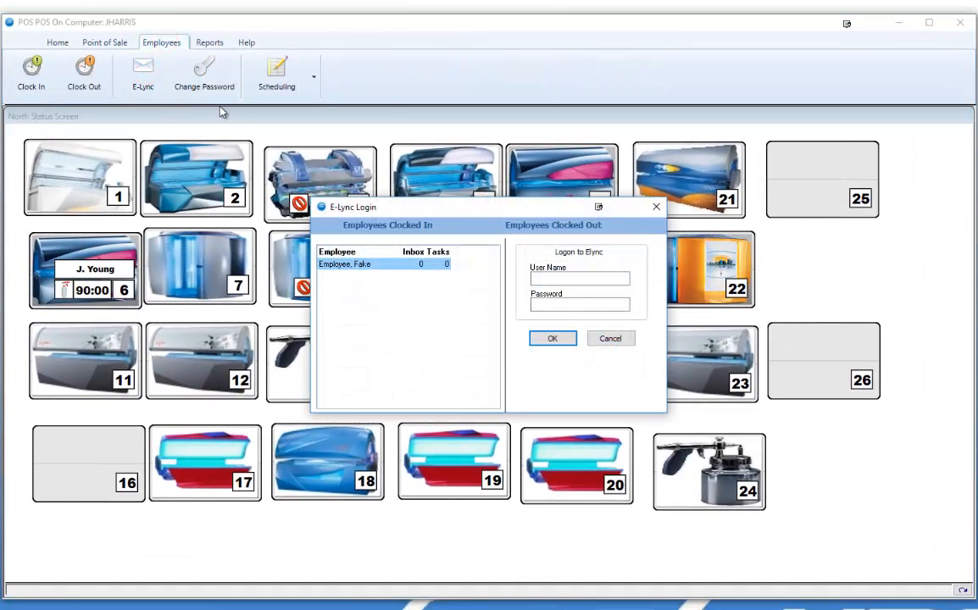
pyautogui.doubleClick(352, 263)
pyautogui.press('Return')
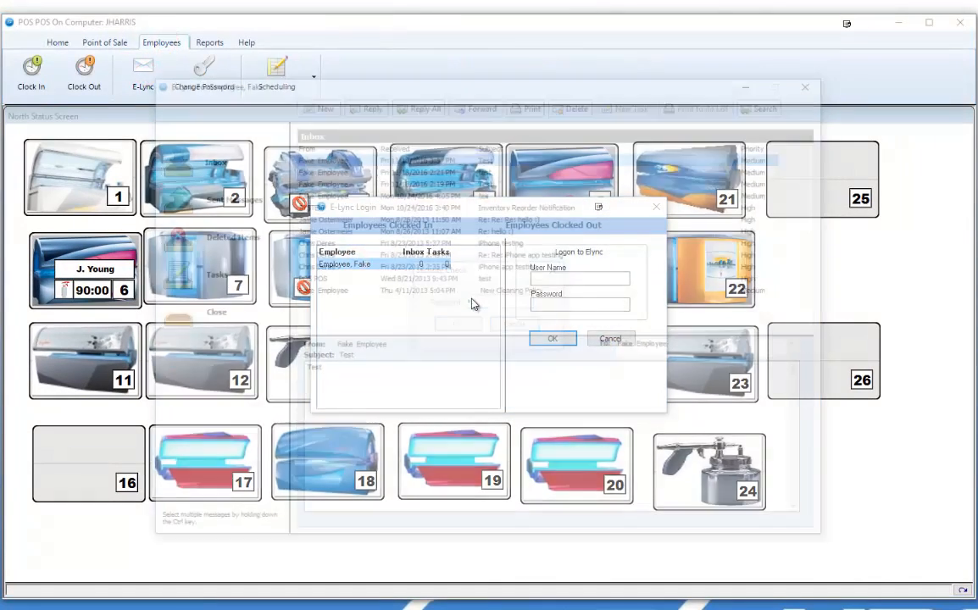
# - Start a new E-Lync message and address it to Fake Employee from the North location's employee list
pyautogui.click(312, 103)
pyautogui.click(348, 192)
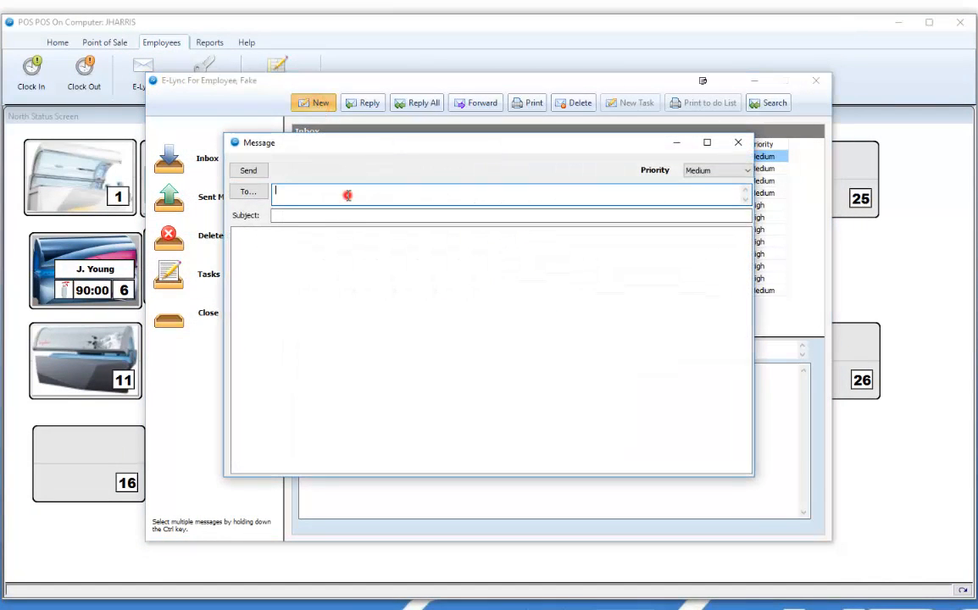
pyautogui.click(248, 192)
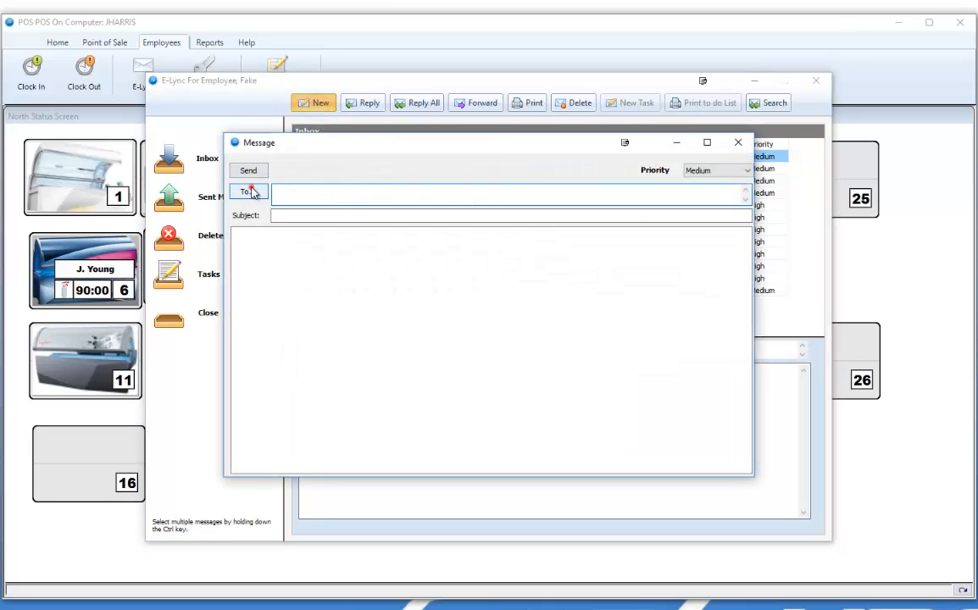
pyautogui.doubleClick(378, 310)
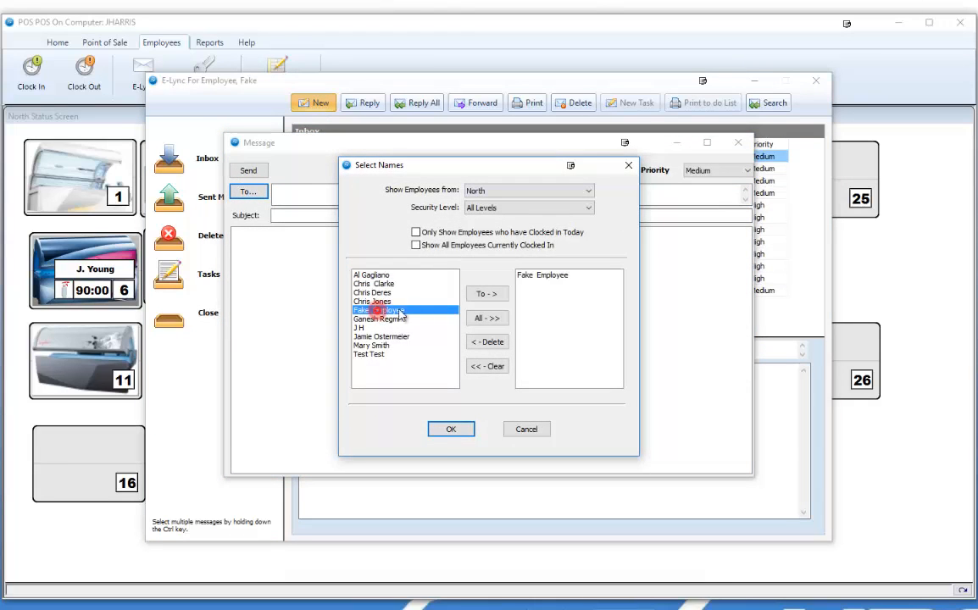
pyautogui.click(451, 430)
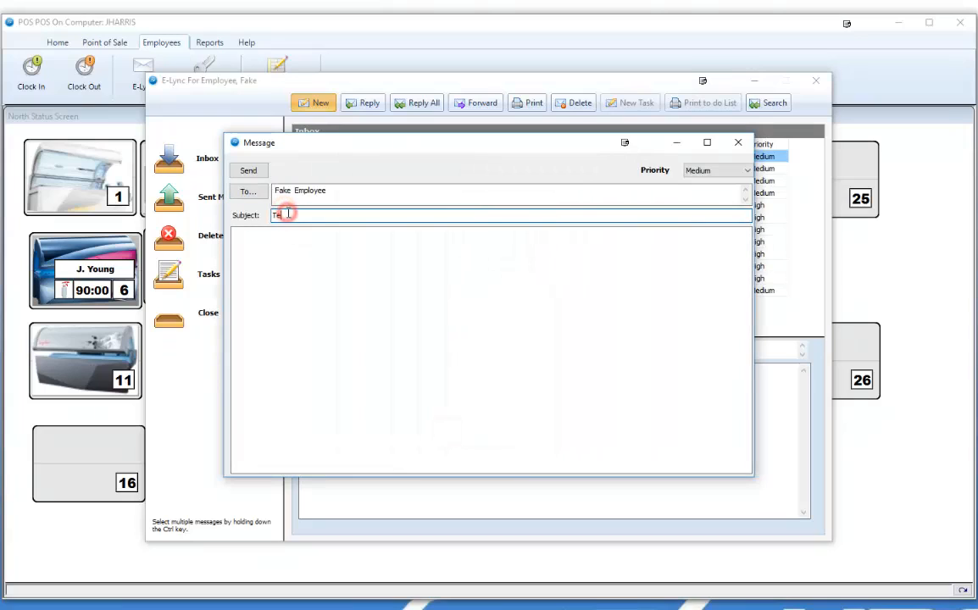
# - Enter "Testing" as both the message's subject and body, send it, and close the E-Lync window
pyautogui.write('Testing')
pyautogui.press('Tab')
pyautogui.write('Testing')
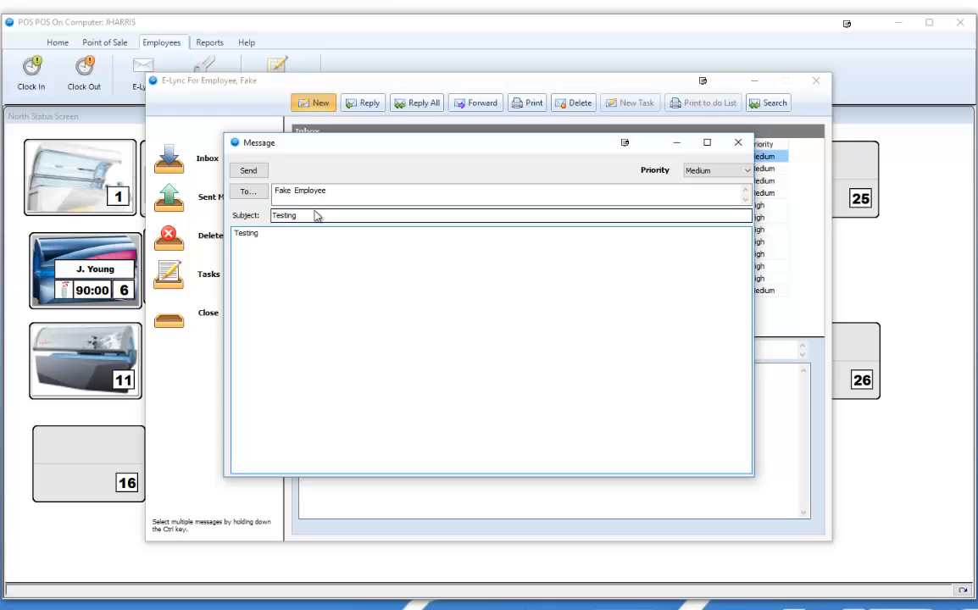
pyautogui.click(251, 170)
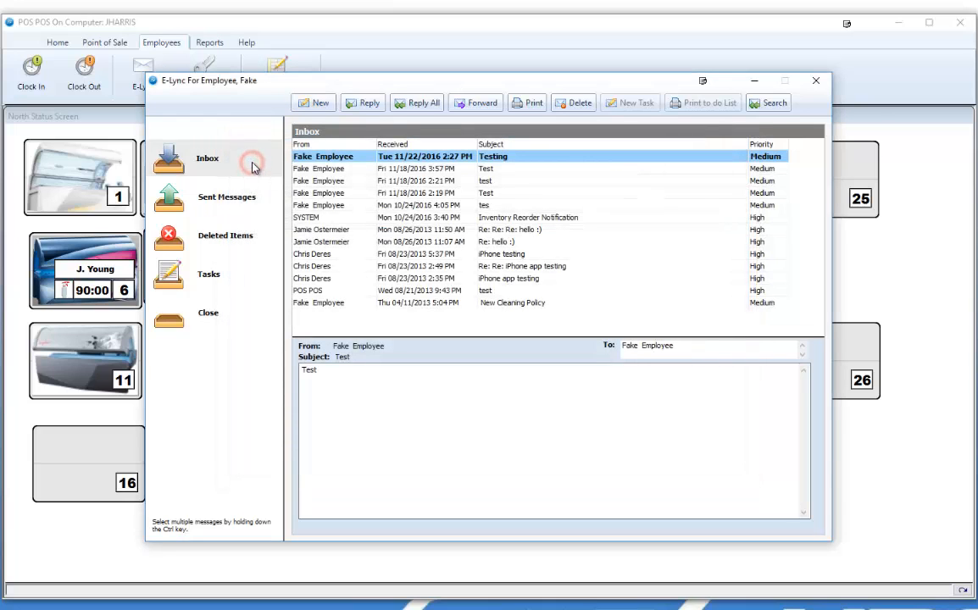
pyautogui.click(814, 80)
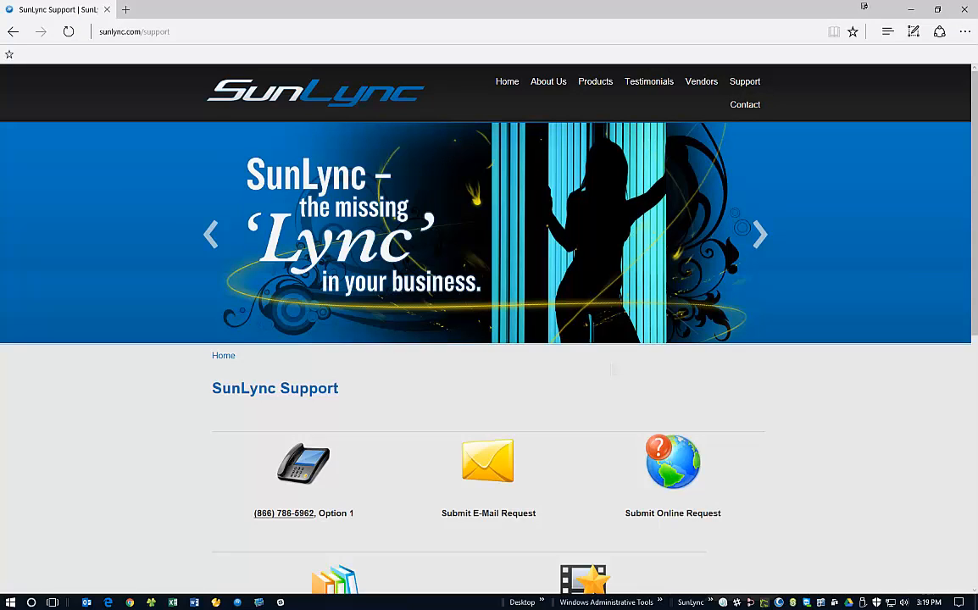
pyautogui.scroll(-1, 799, 290)
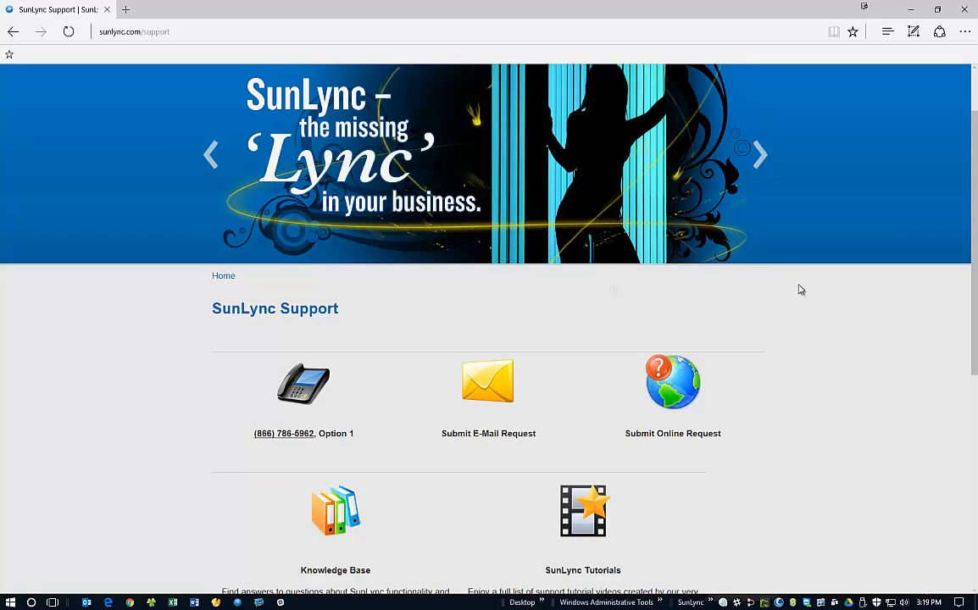